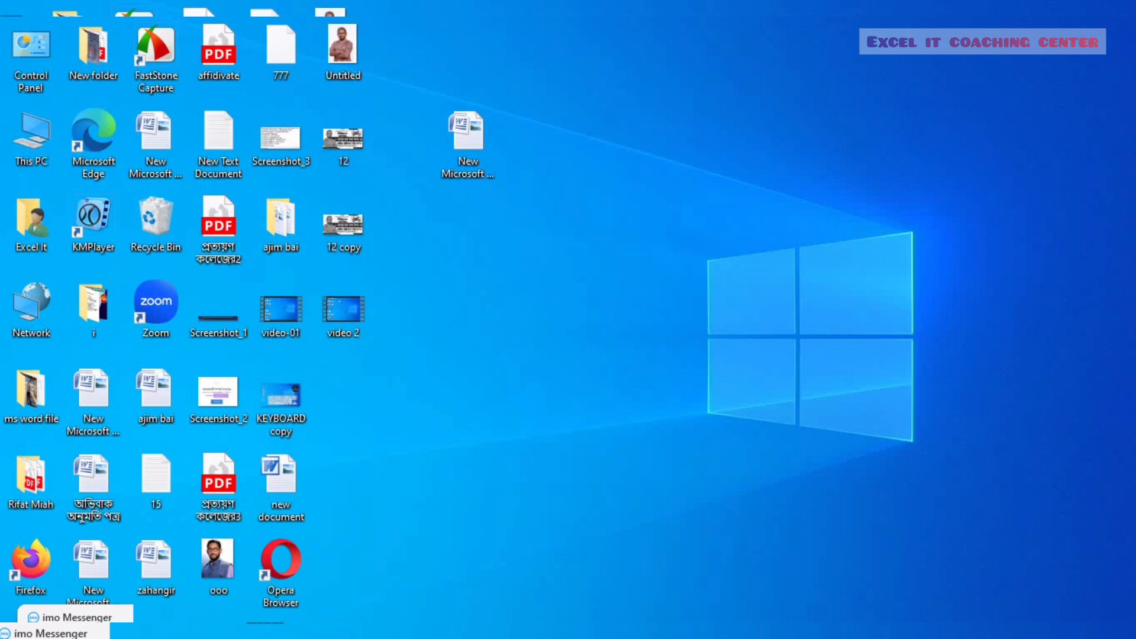
Switch to the open Word document titled New Microsoft Office Word Document (4) and look over the letter-case options.
mouse_move(668, 636)
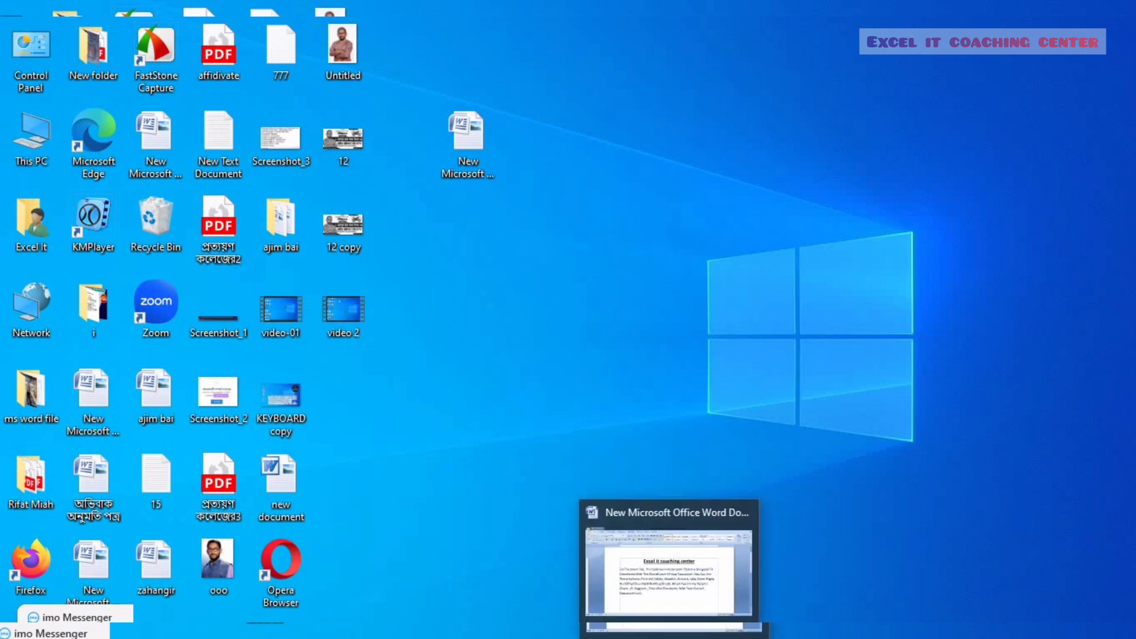
click(696, 582)
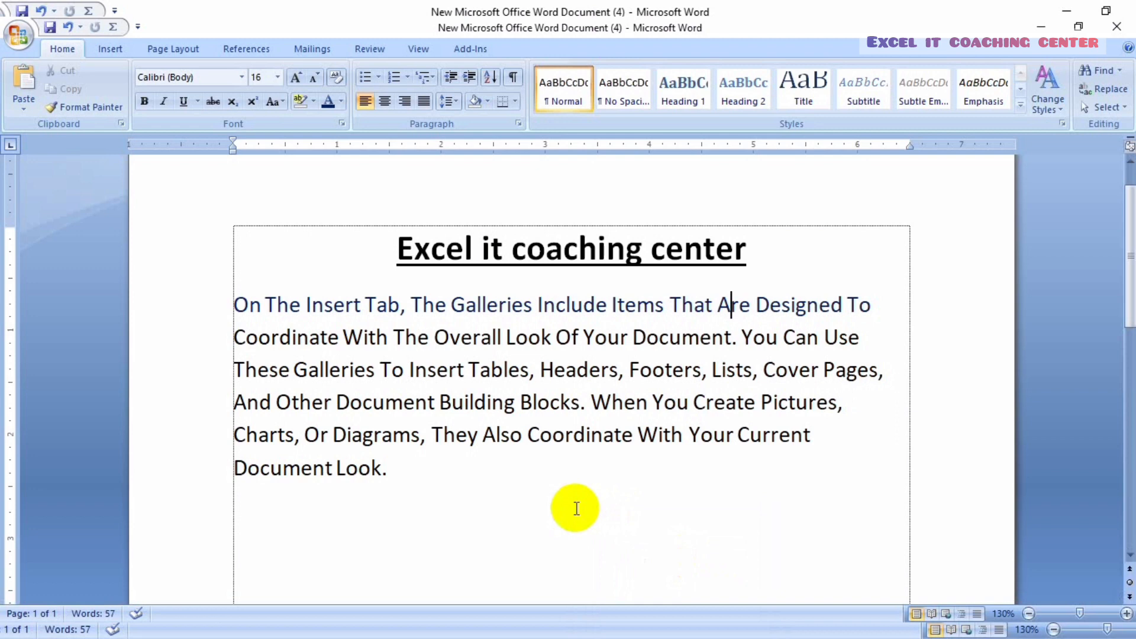
click(282, 101)
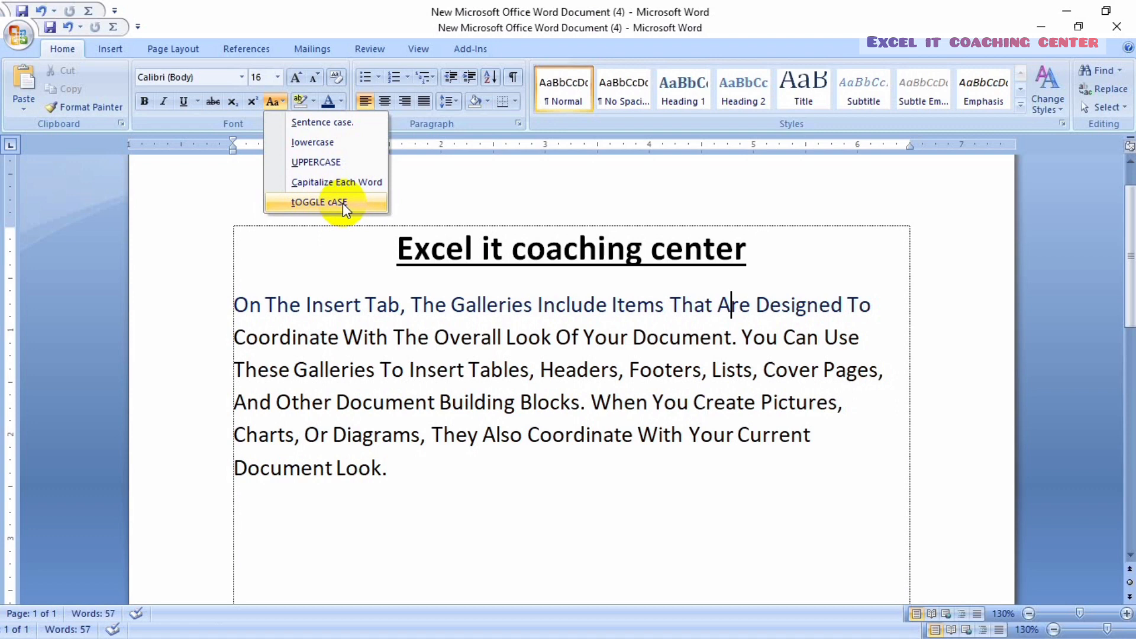
click(665, 510)
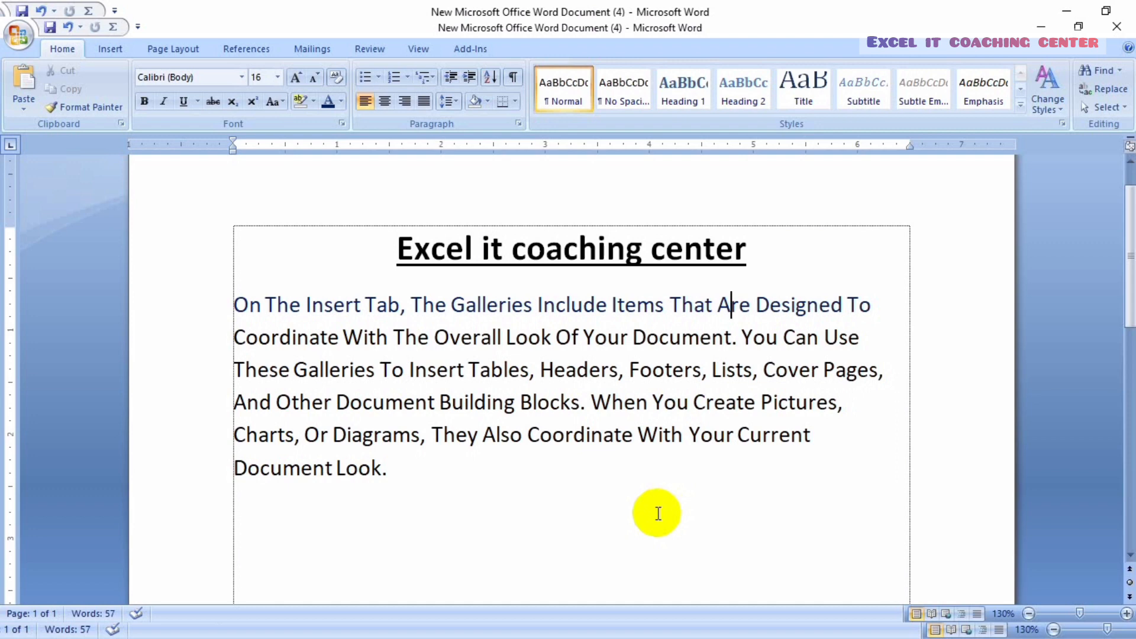
Change the heading "Excel it coaching center" to UPPERCASE.
click(400, 249)
drag(431, 249, 714, 287)
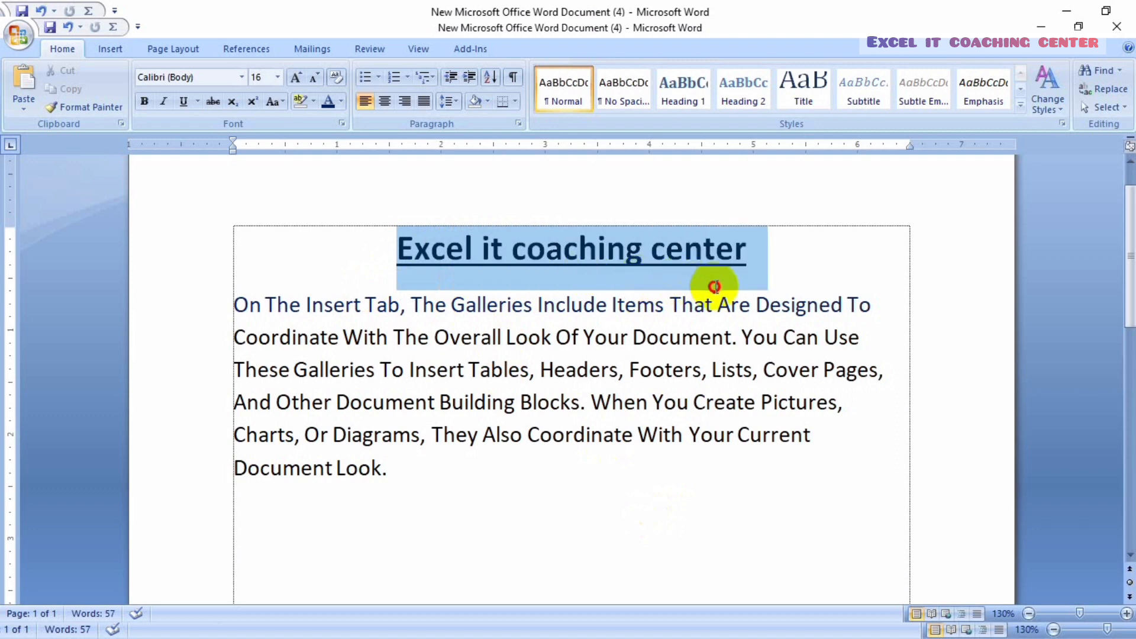
click(282, 101)
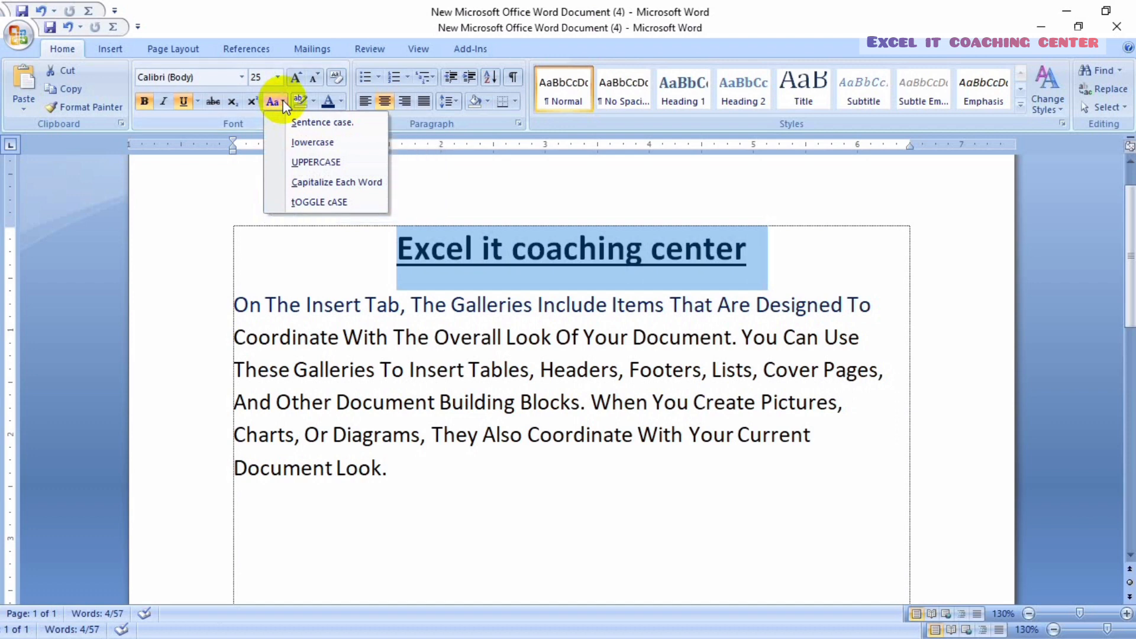
click(314, 162)
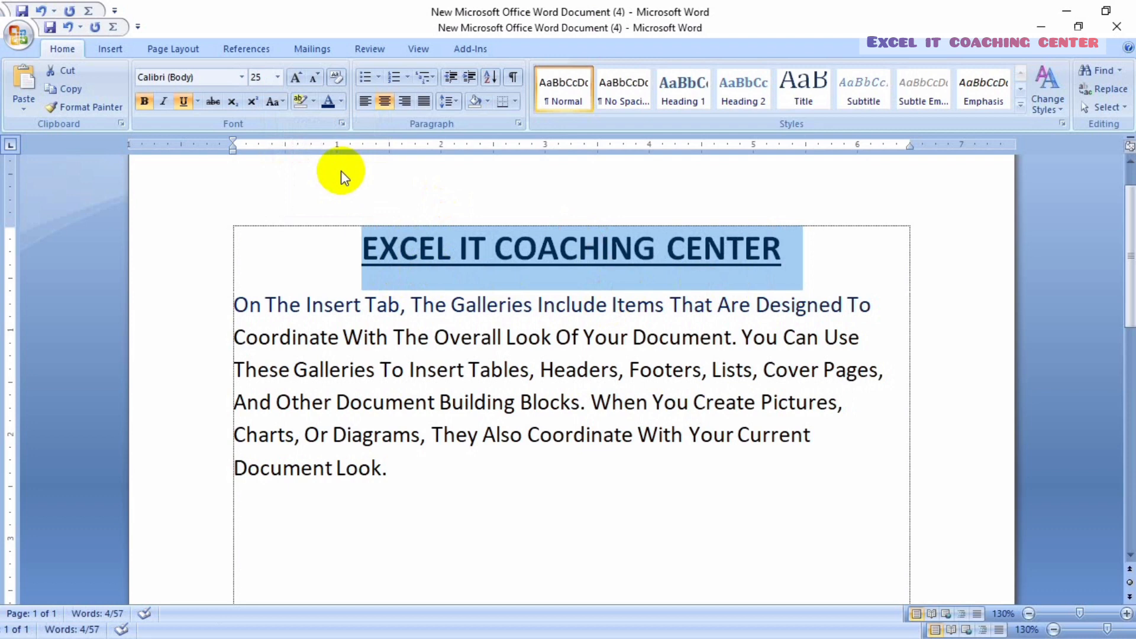
Change the heading's letter case to lowercase and to Capitalize Each Word.
click(281, 104)
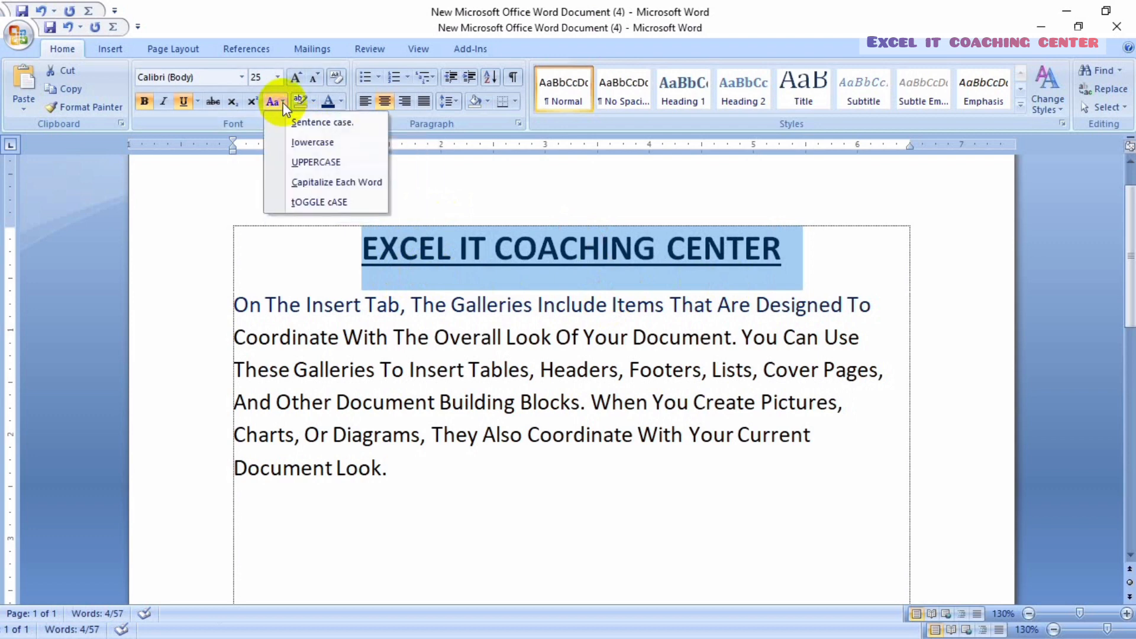
click(323, 145)
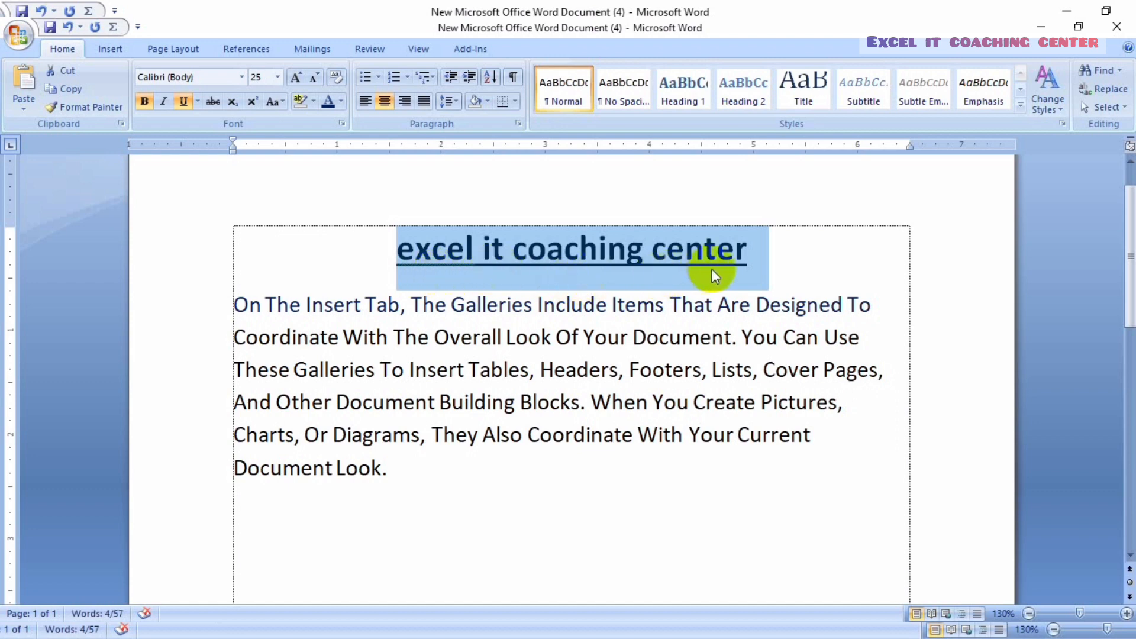
click(281, 101)
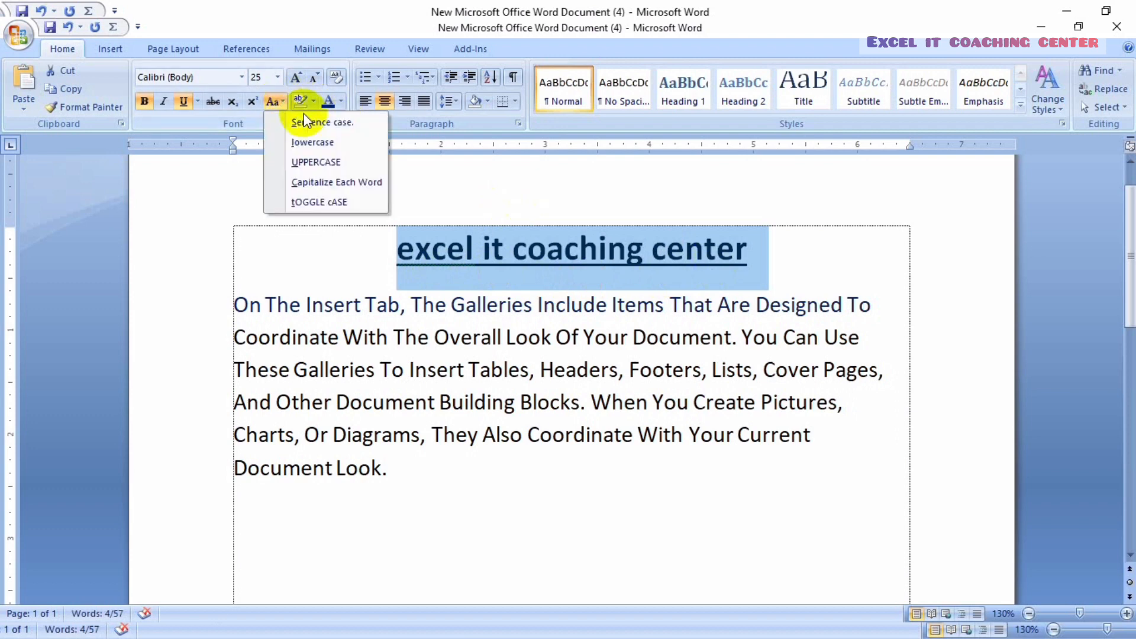
click(357, 181)
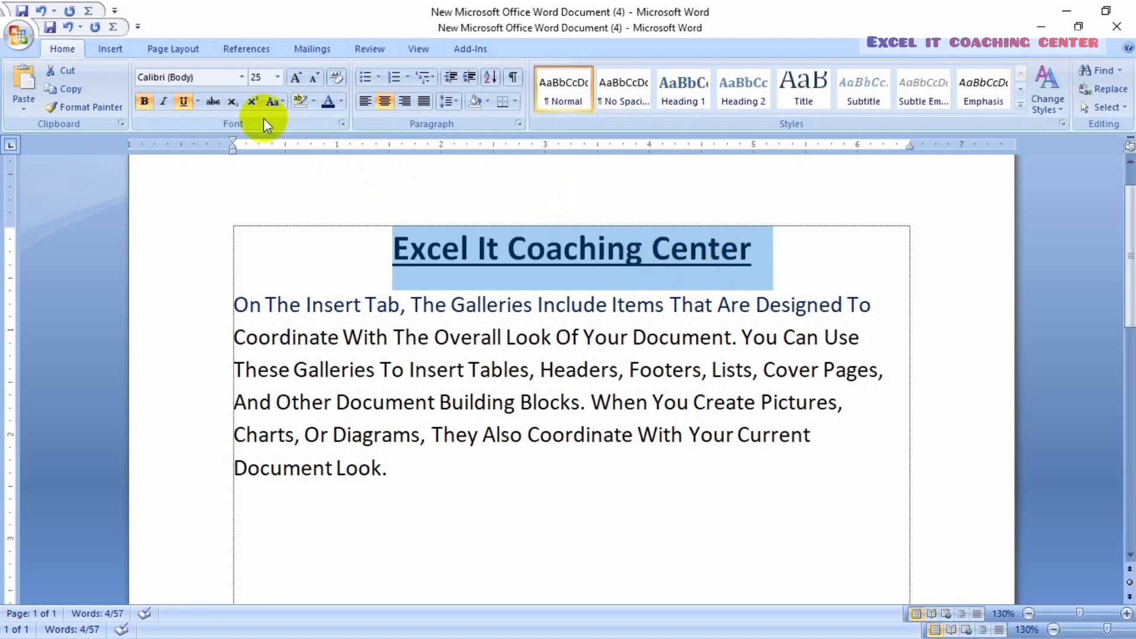
Apply tOGGLE cASE to the heading and return it to Sentence case.
click(274, 102)
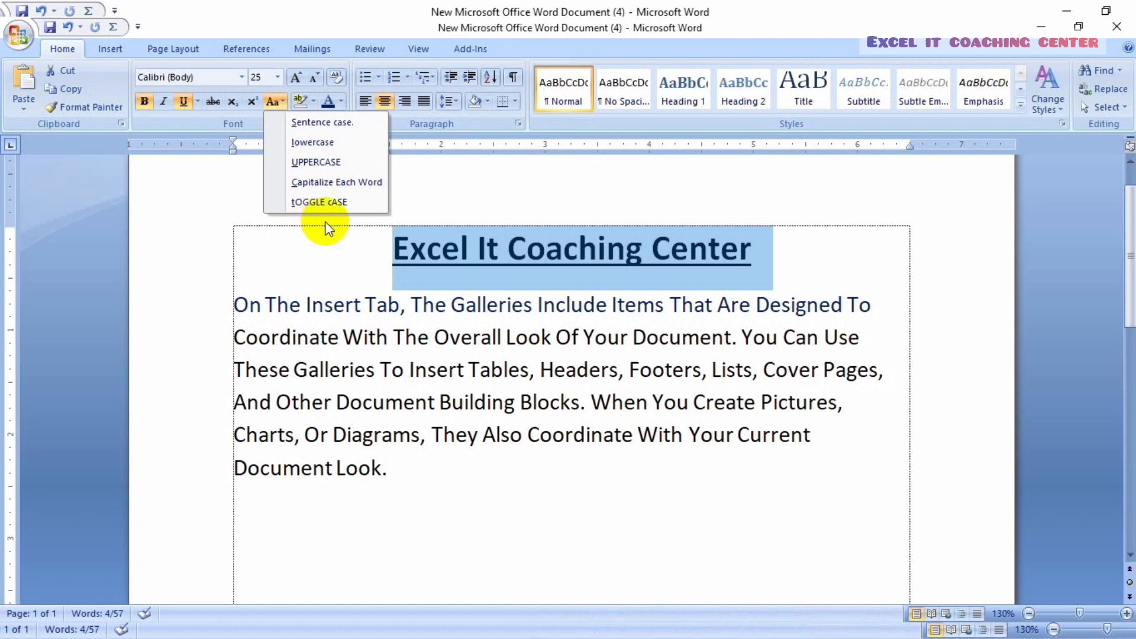
click(324, 202)
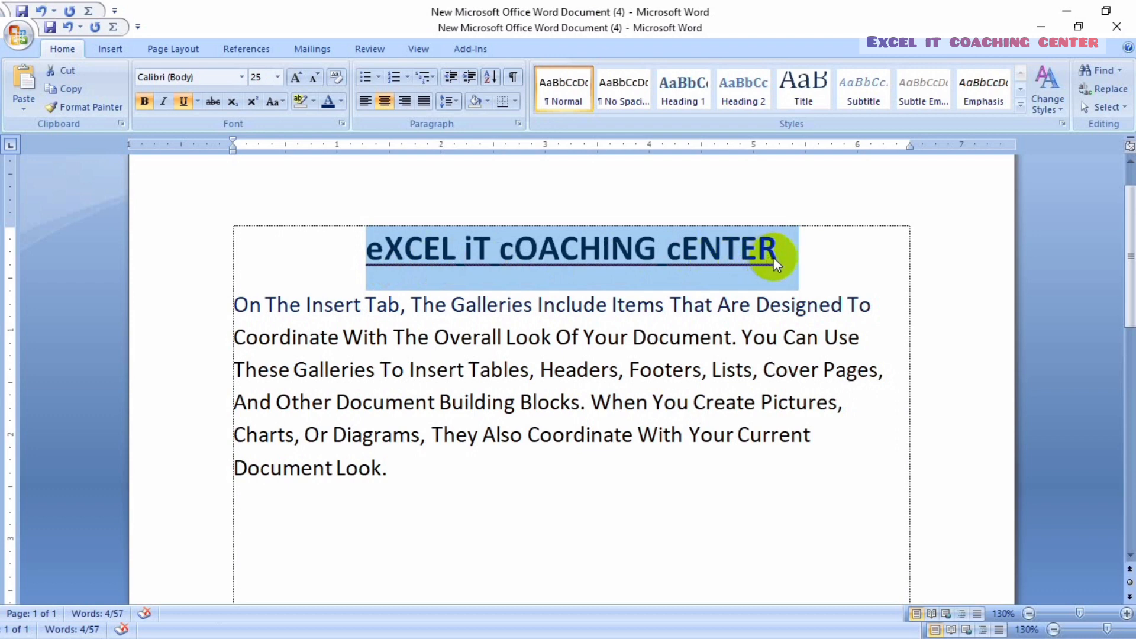
click(284, 99)
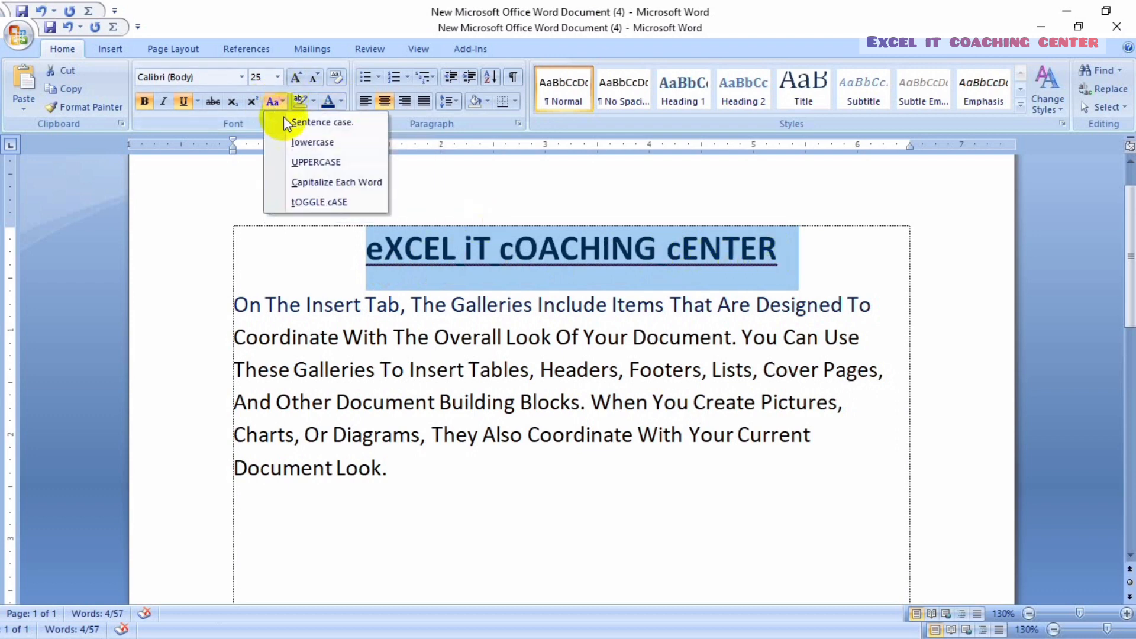
click(335, 123)
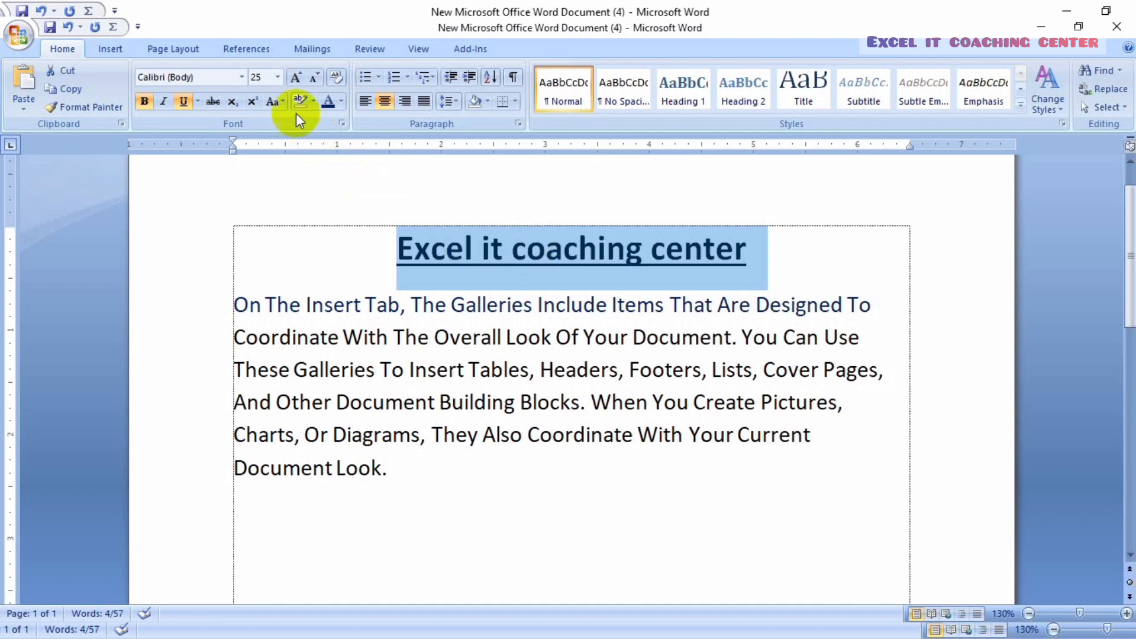
click(281, 102)
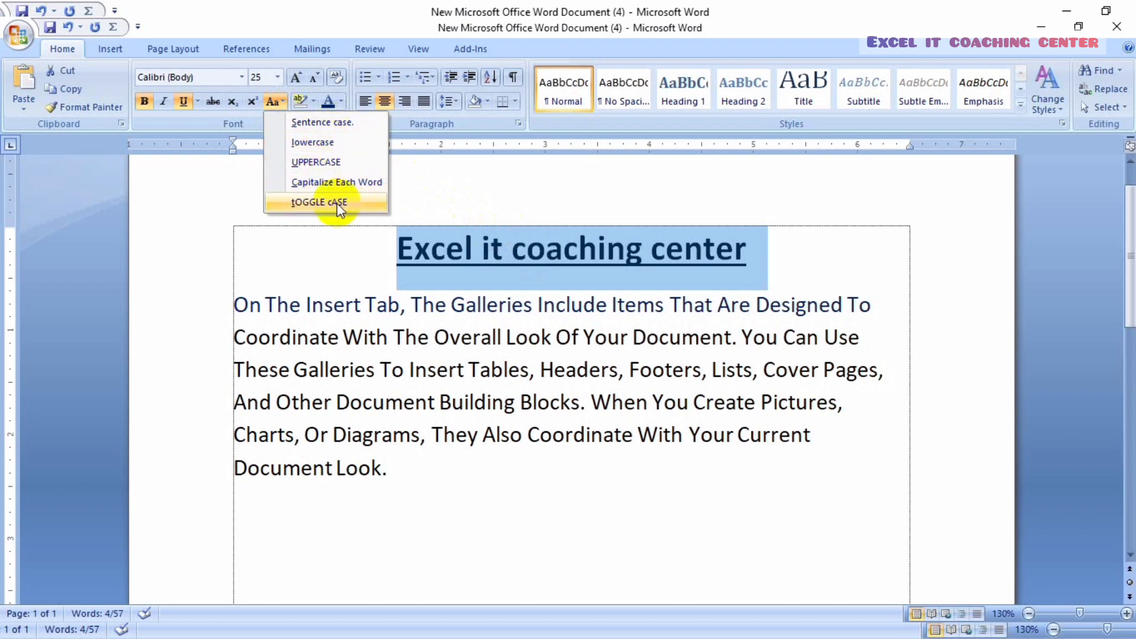
click(408, 249)
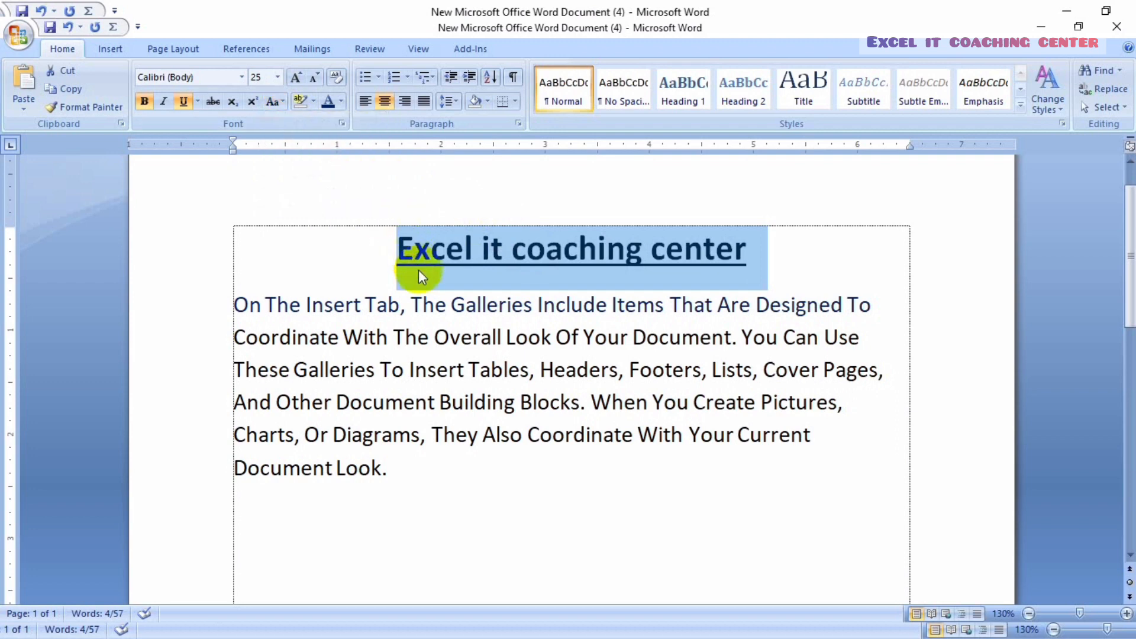
click(413, 342)
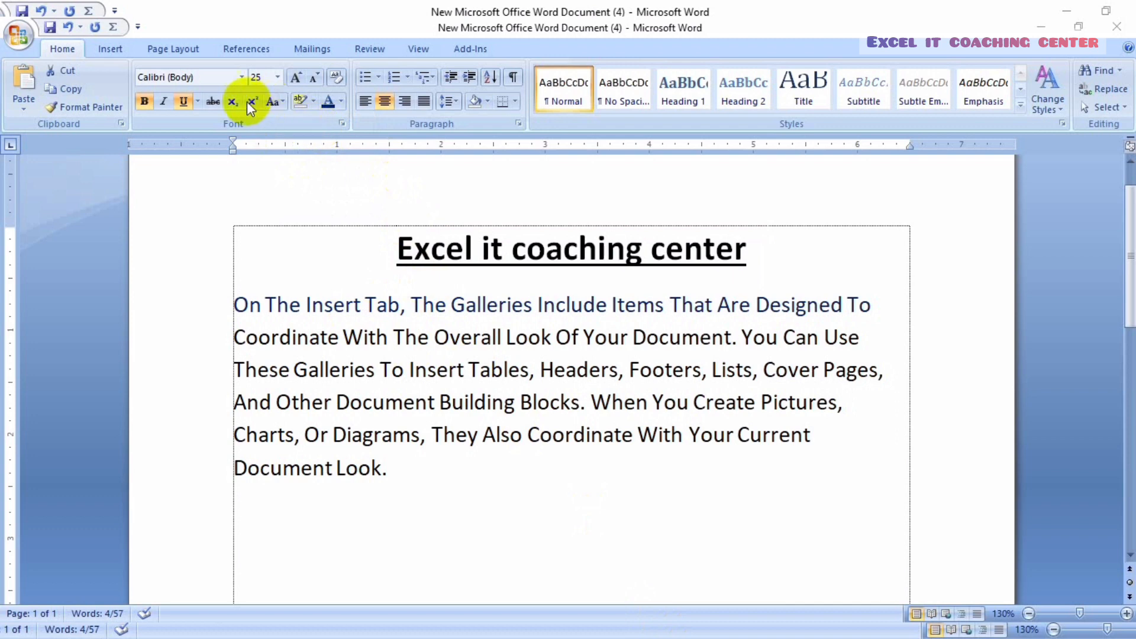
click(312, 100)
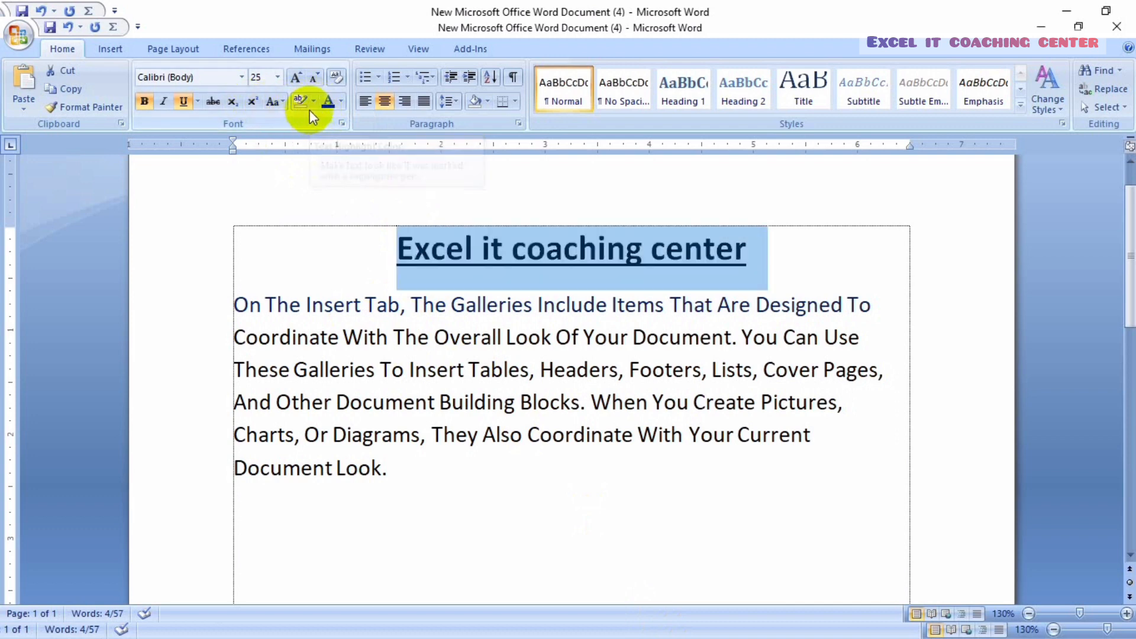
click(328, 212)
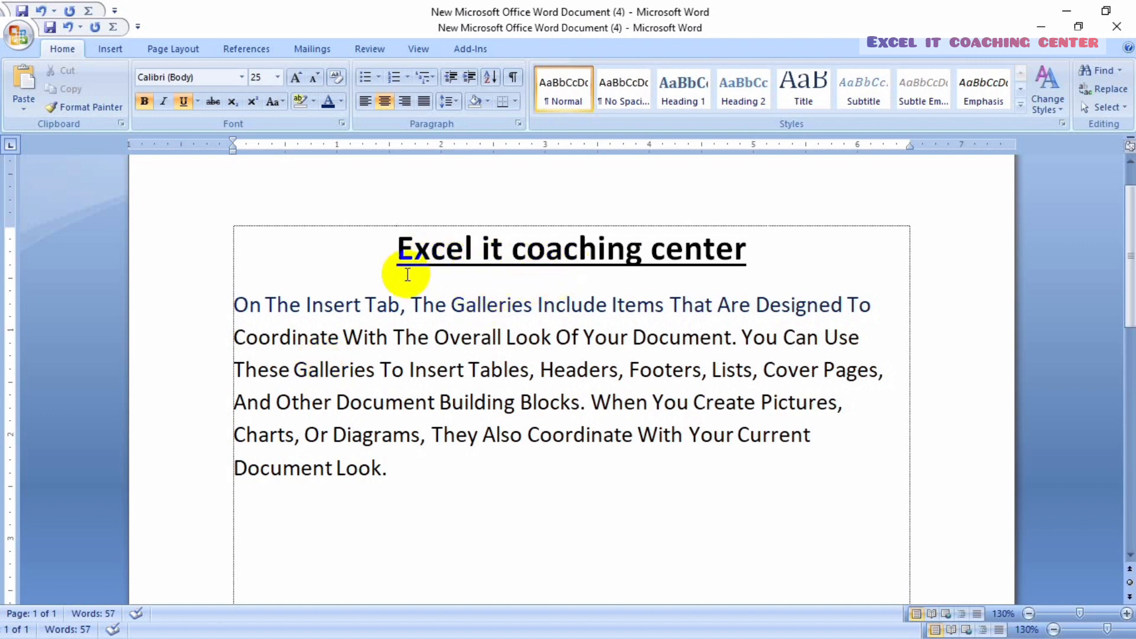
Highlight the whole heading "Excel it coaching center" in yellow.
drag(398, 249, 690, 257)
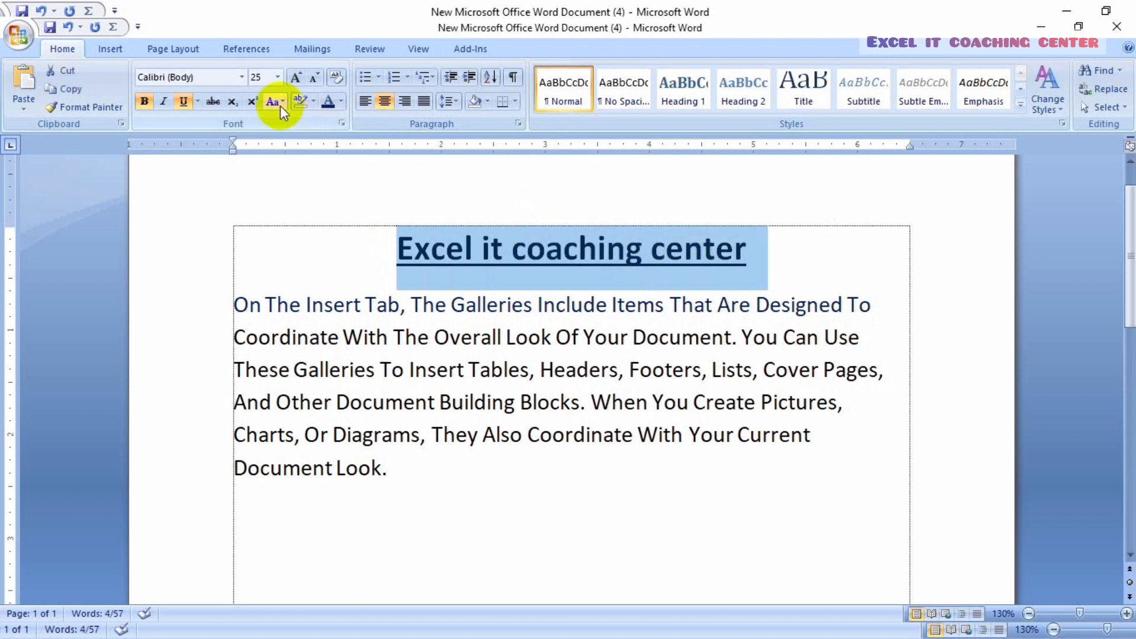
click(313, 101)
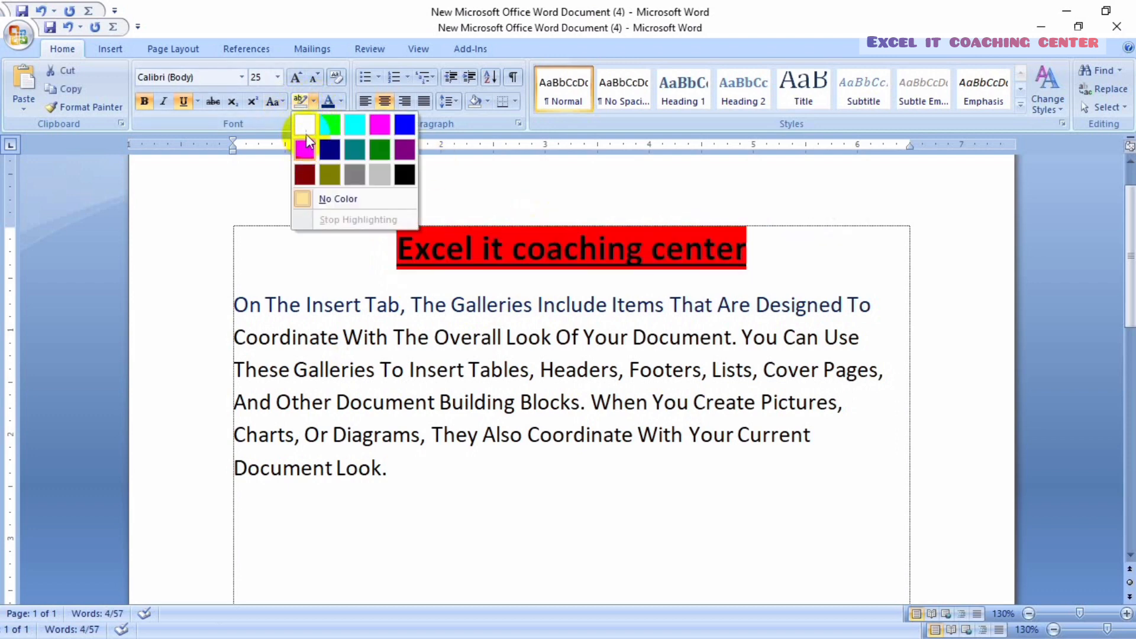
click(306, 126)
click(463, 171)
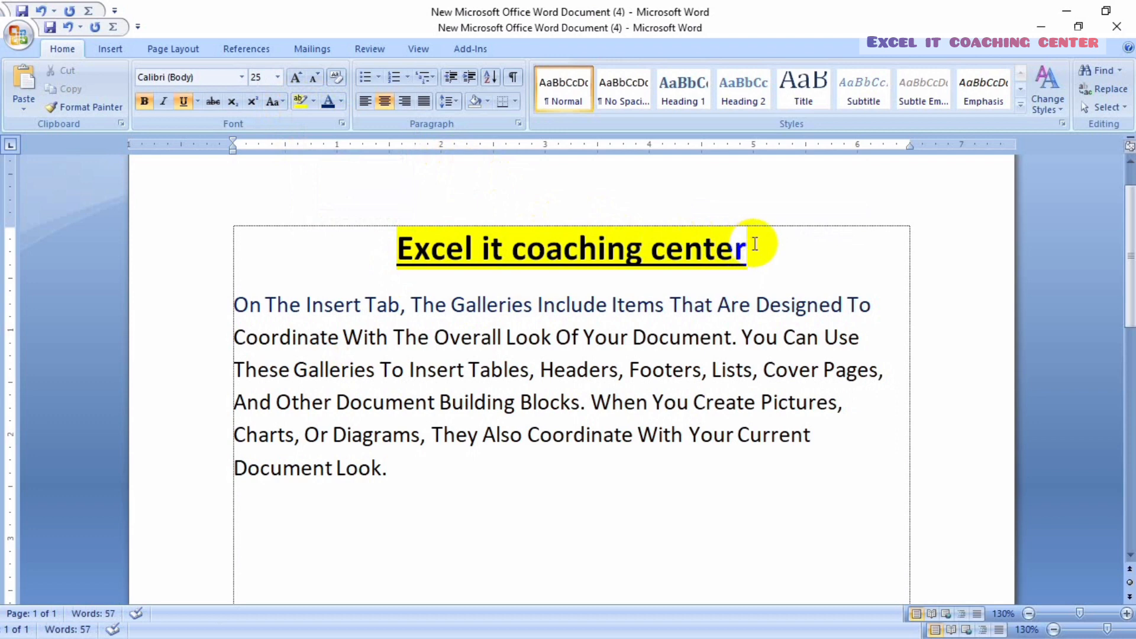
Remove the highlight from the heading by setting its highlight to No Color.
drag(755, 244, 368, 217)
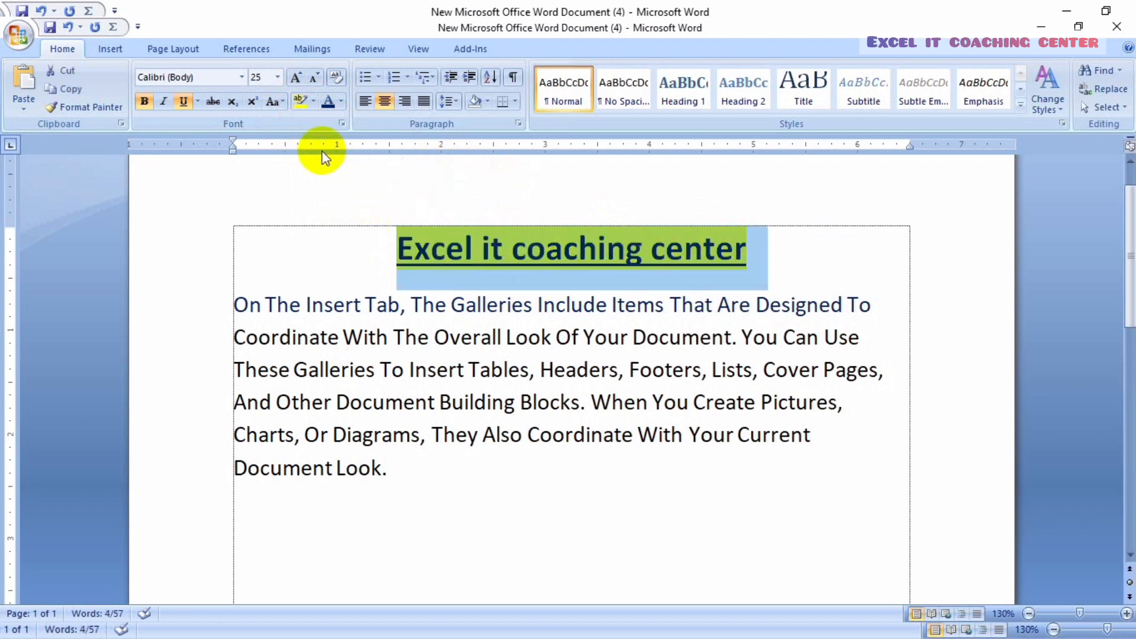
click(312, 104)
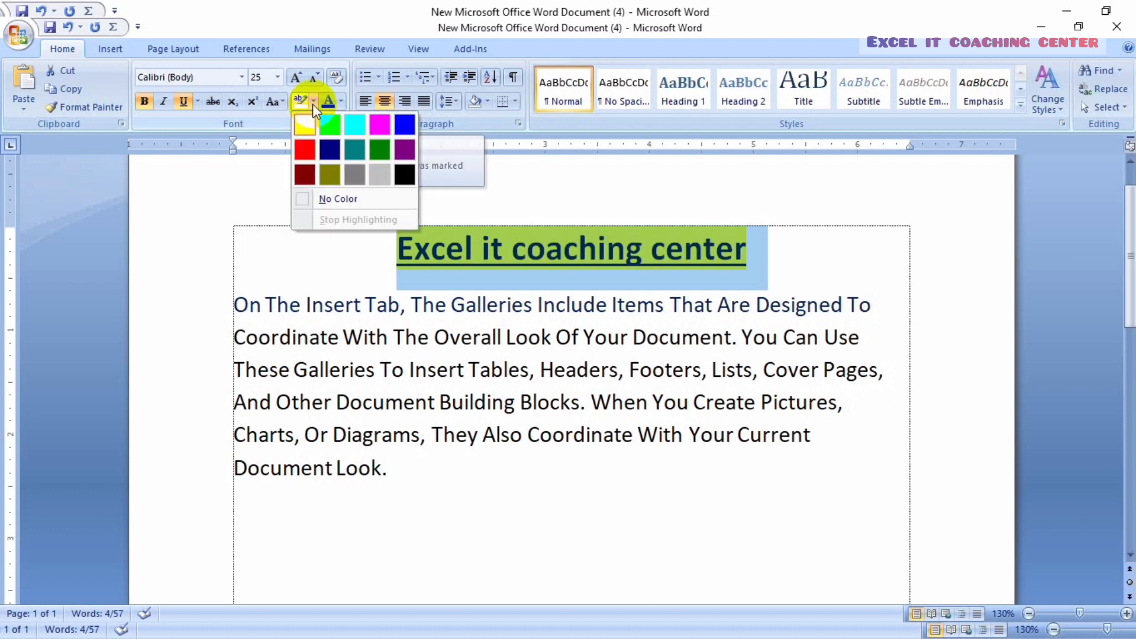
click(349, 198)
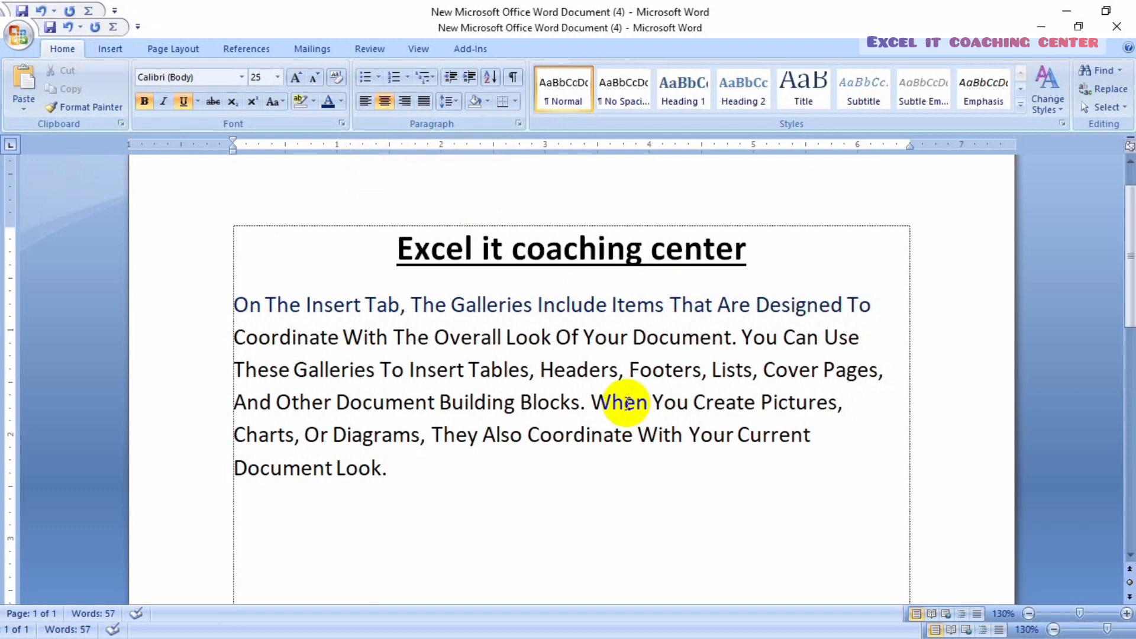
Set the font color of the body paragraph below the heading to the standard red.
triple_click(246, 319)
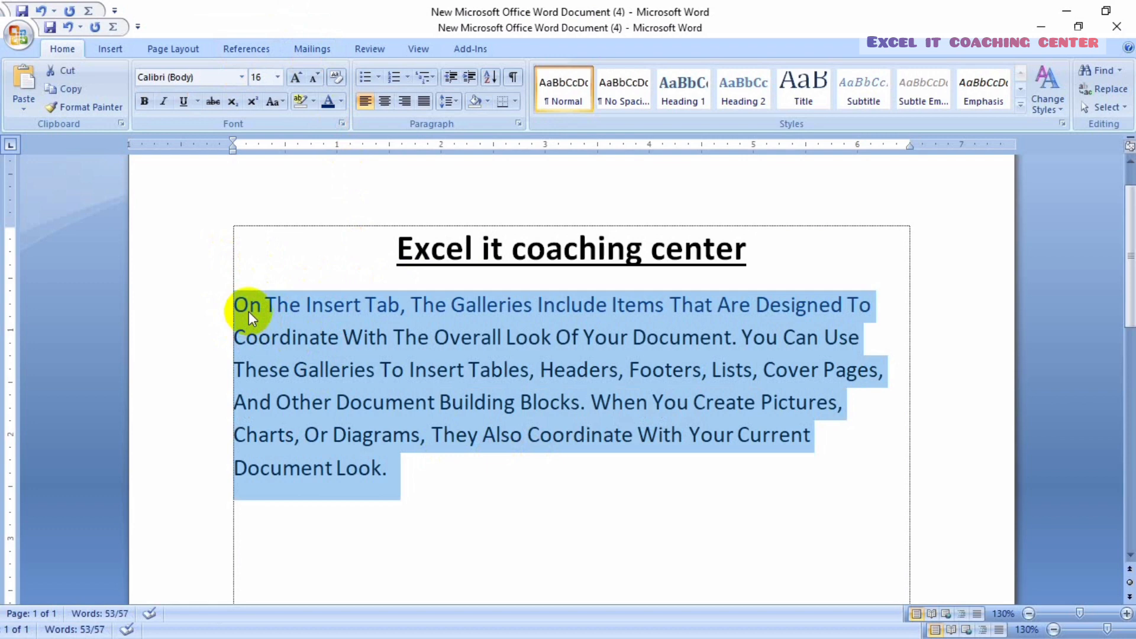
click(342, 103)
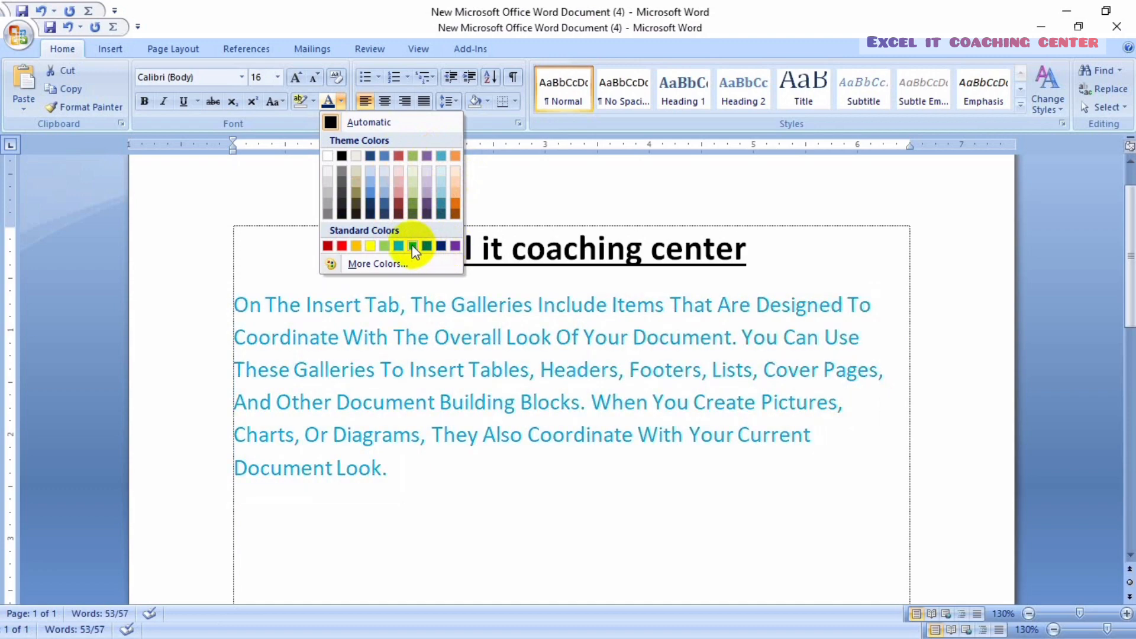
click(343, 246)
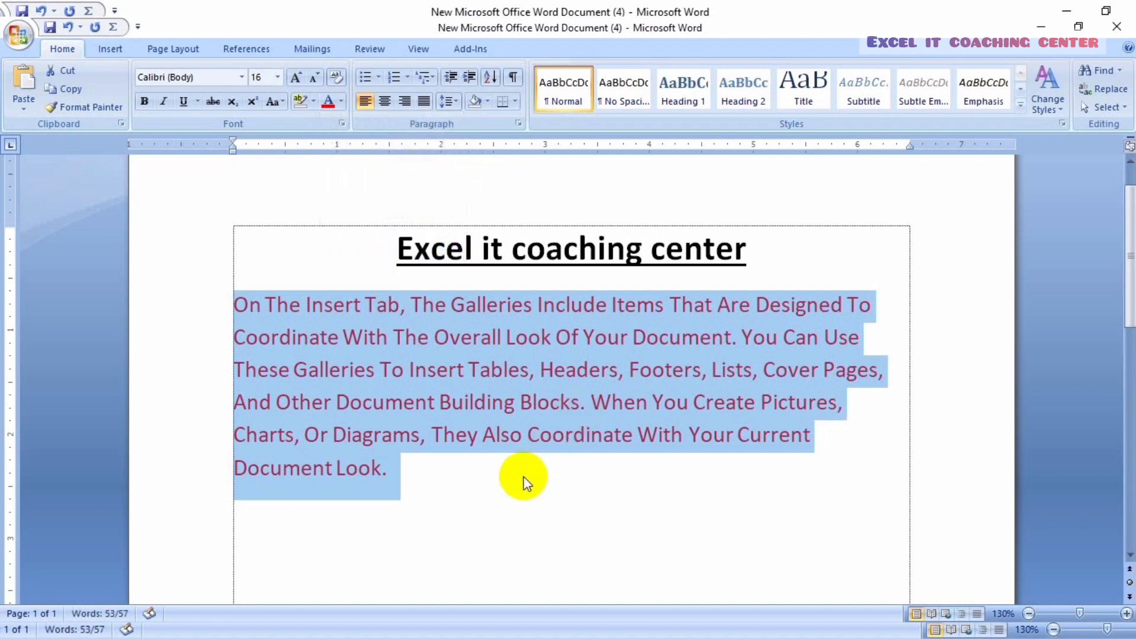
click(522, 478)
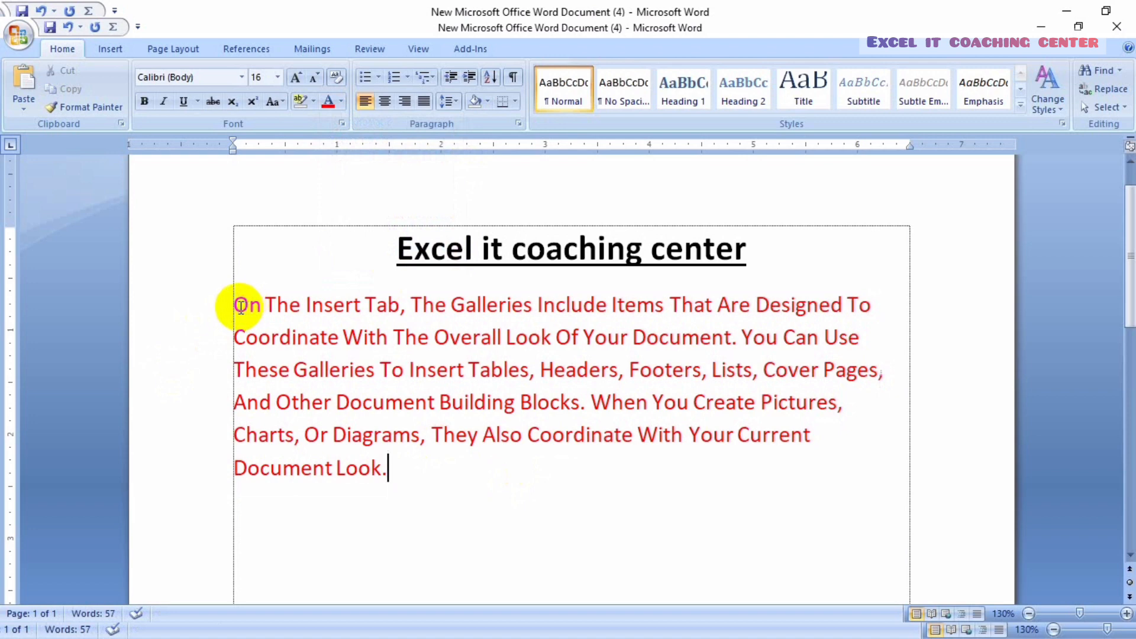
Recolor the body paragraph's text with the black theme color.
drag(246, 307, 381, 470)
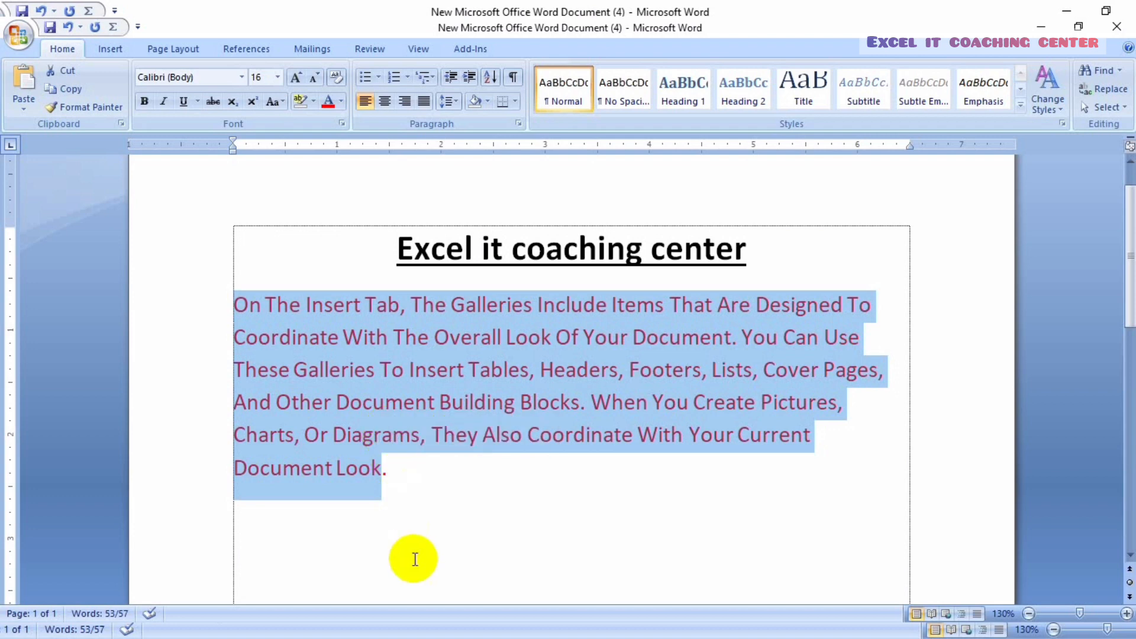
click(411, 513)
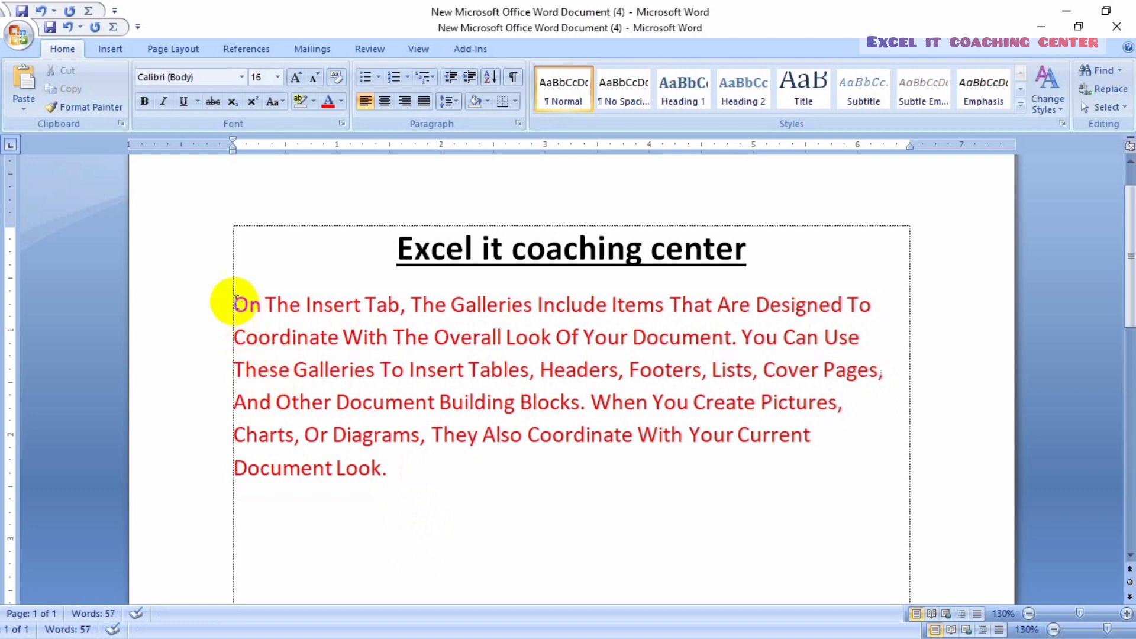
drag(235, 304, 373, 471)
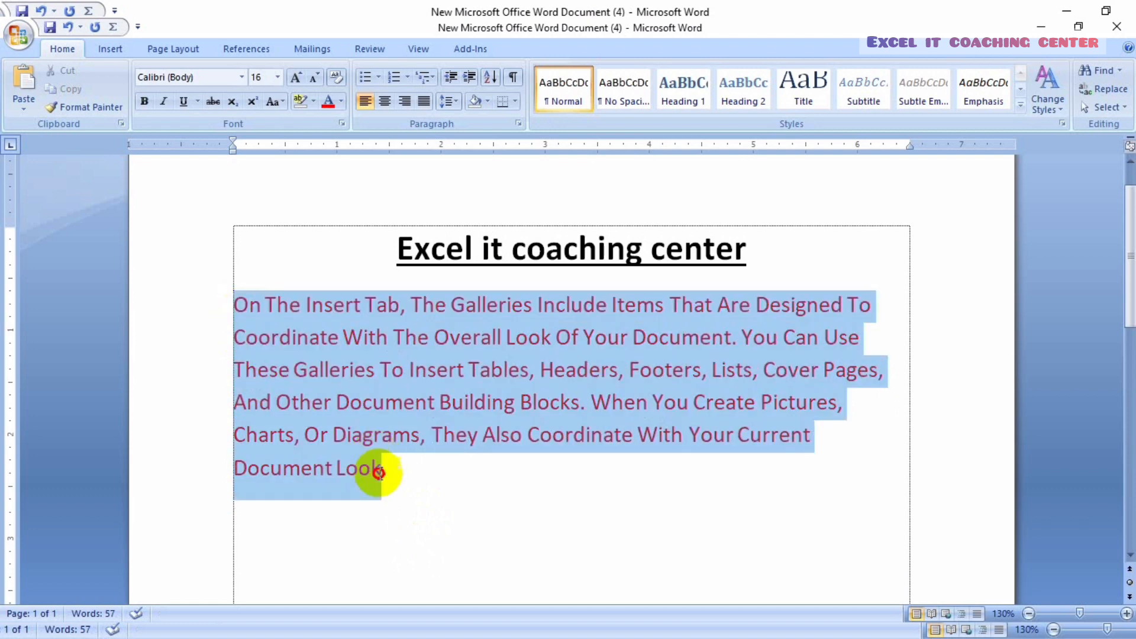
click(340, 101)
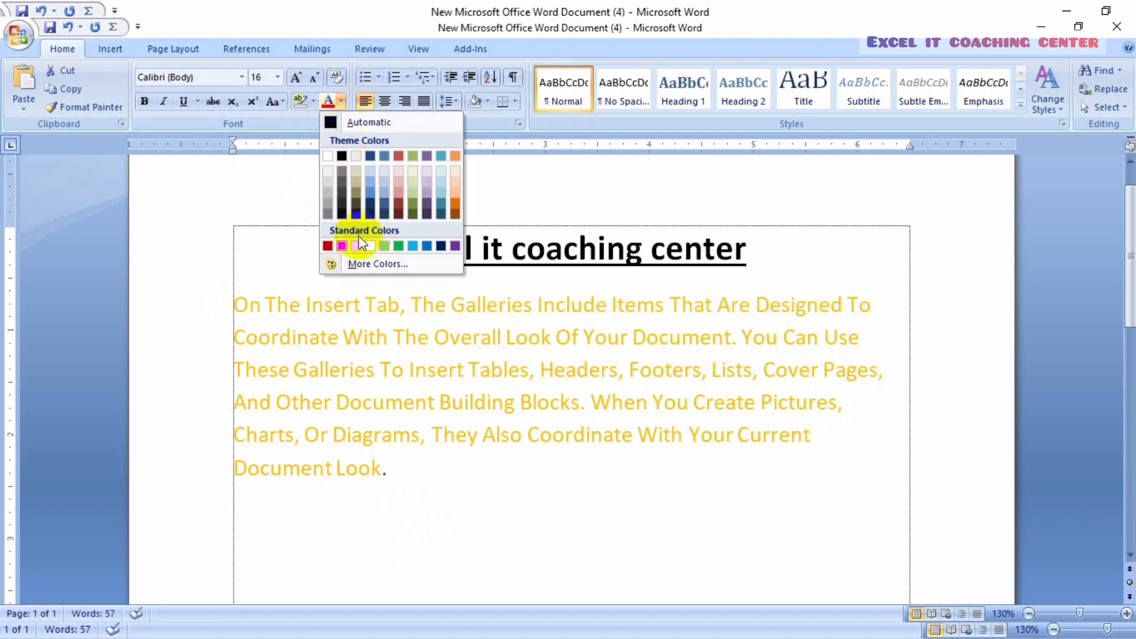
click(341, 156)
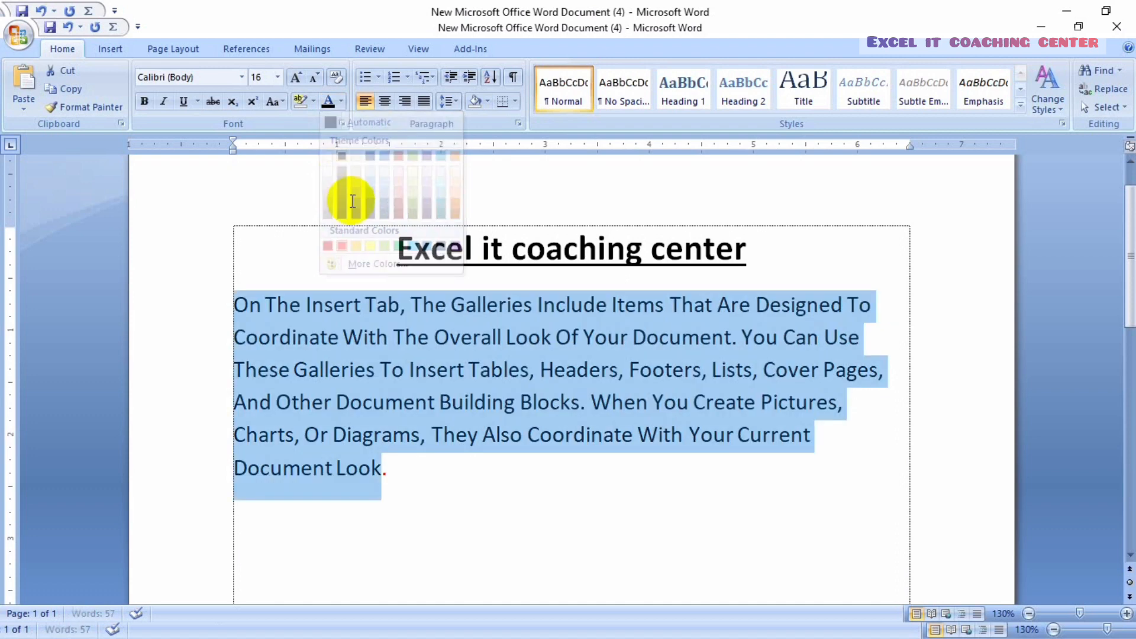
Shade the background of the whole body paragraph below the heading with the standard dark blue.
click(410, 484)
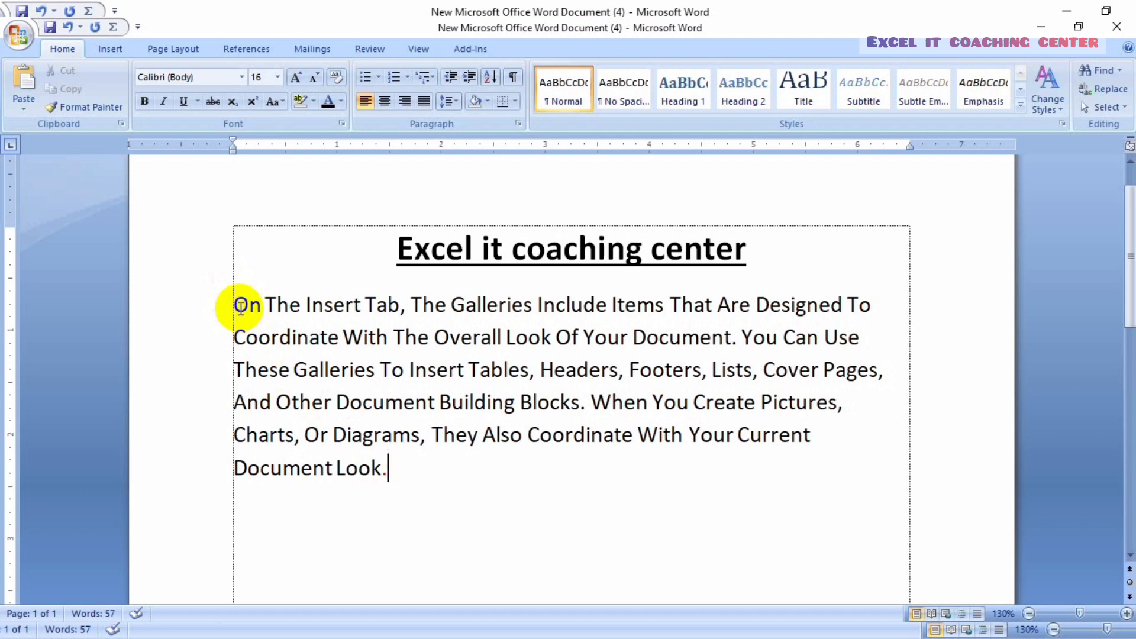
drag(236, 305, 392, 482)
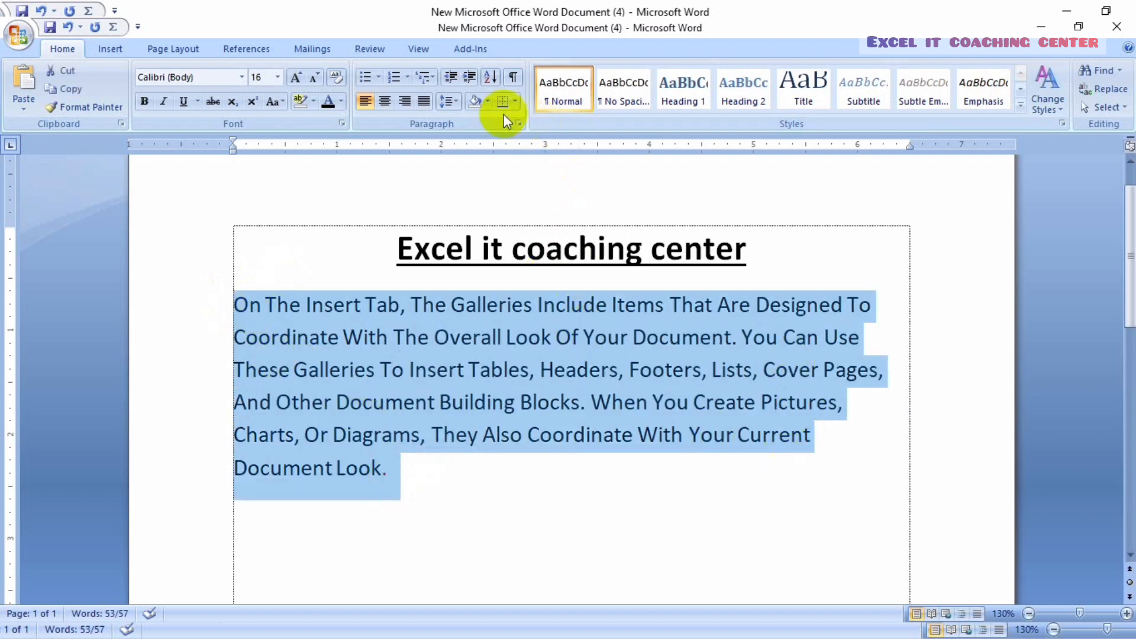
click(489, 103)
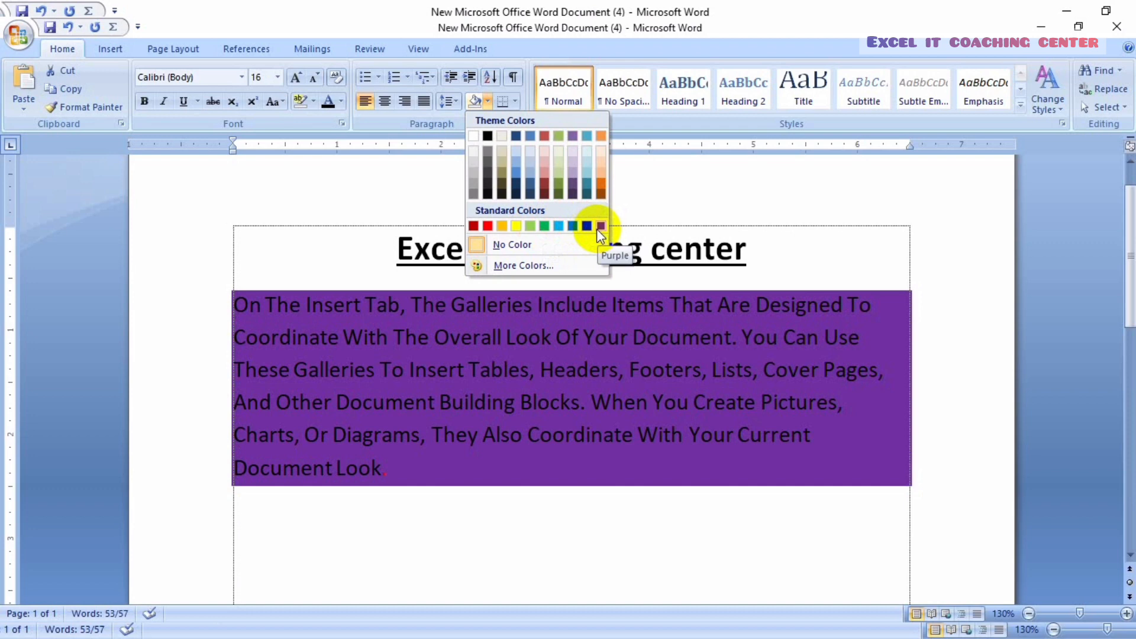
click(589, 225)
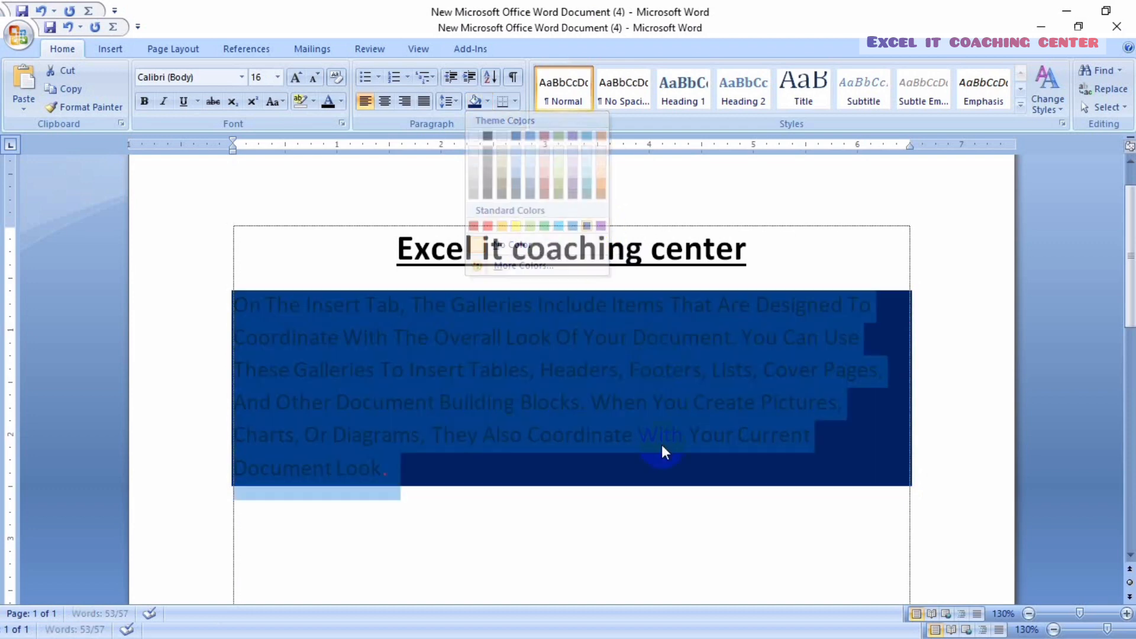
click(659, 496)
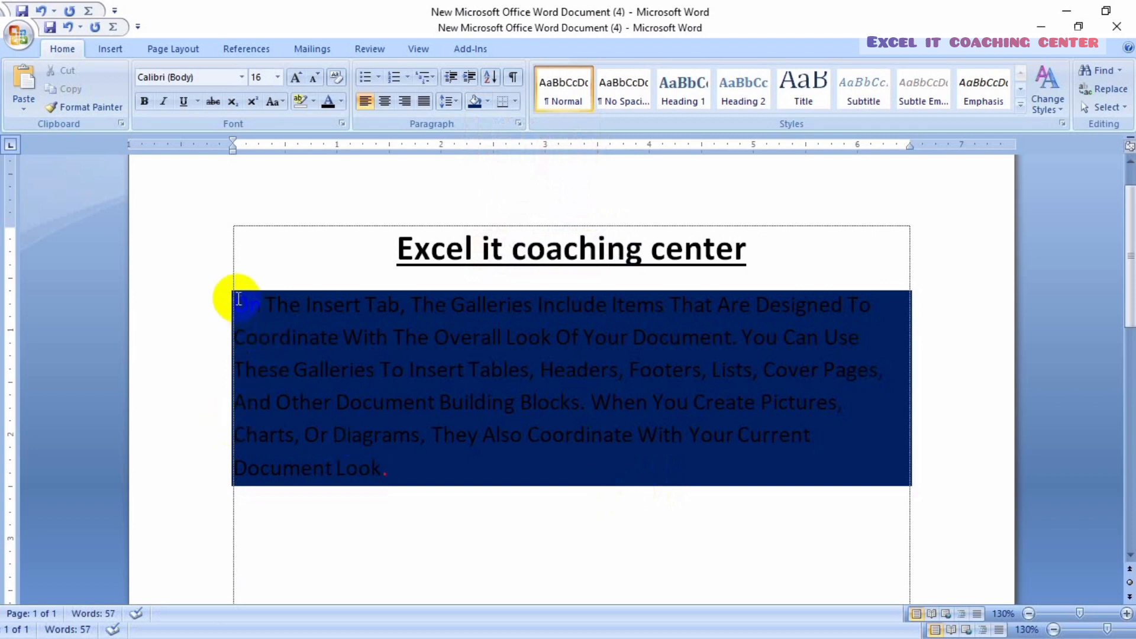
Remove the shading from the body paragraph by setting it to No Color.
mouse_move(238, 299)
mouse_down()
mouse_move(314, 371)
mouse_move(398, 480)
mouse_up()
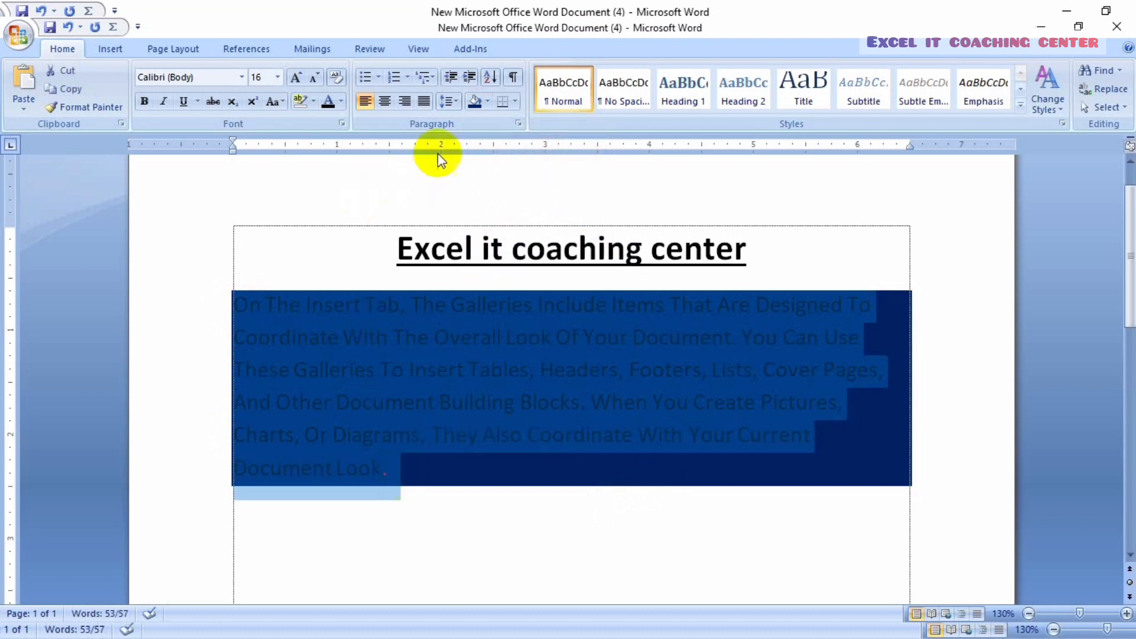
click(489, 102)
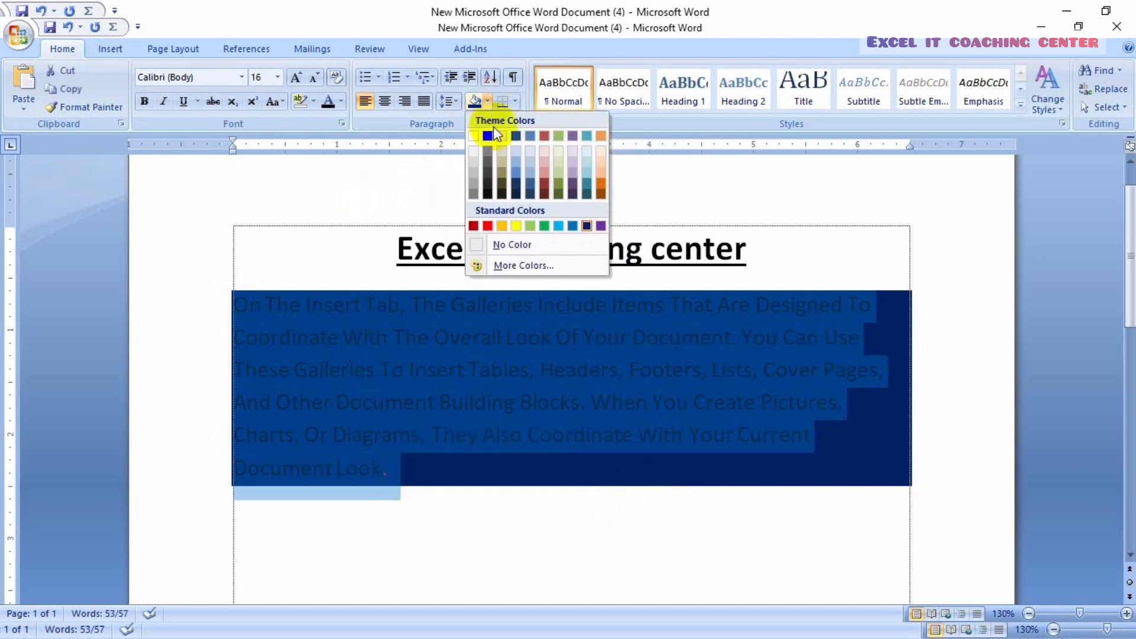
click(525, 253)
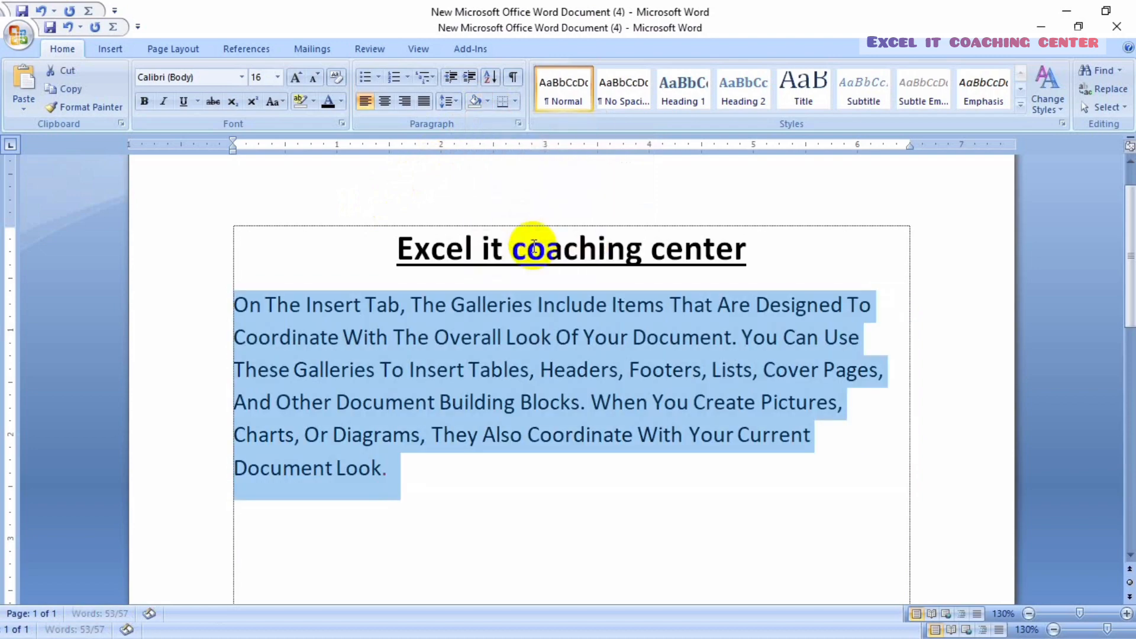
click(488, 456)
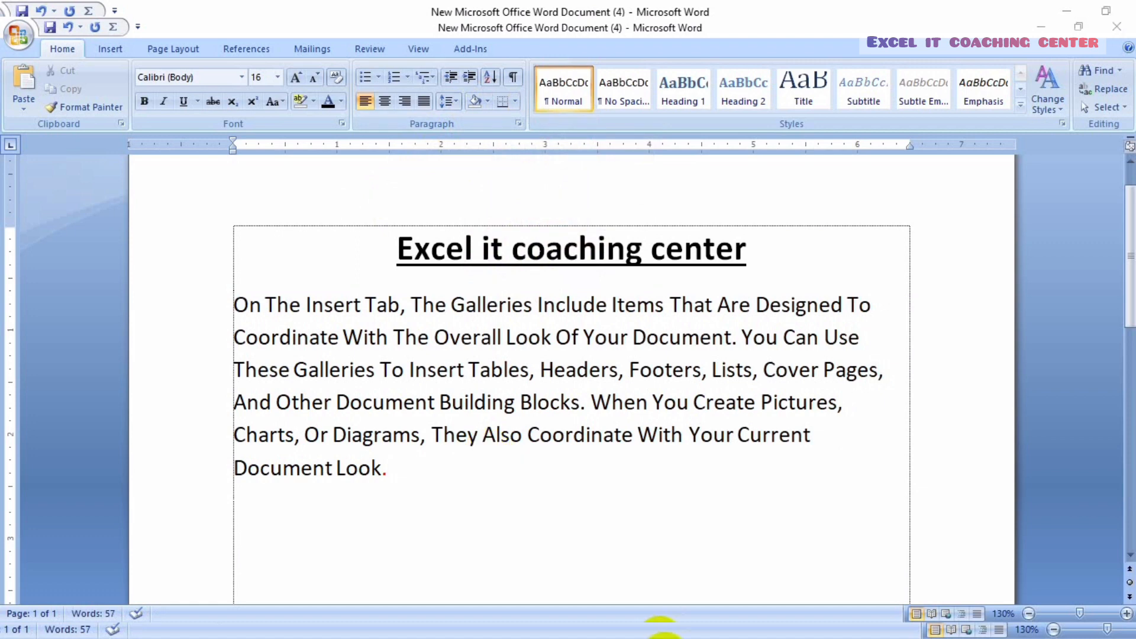
mouse_move(663, 634)
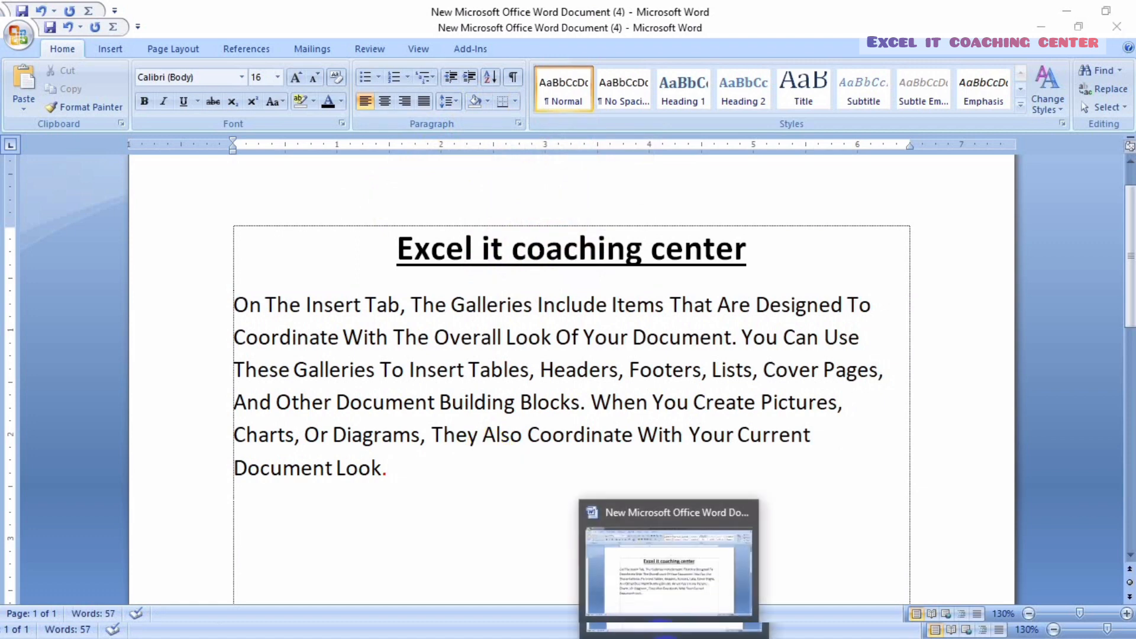